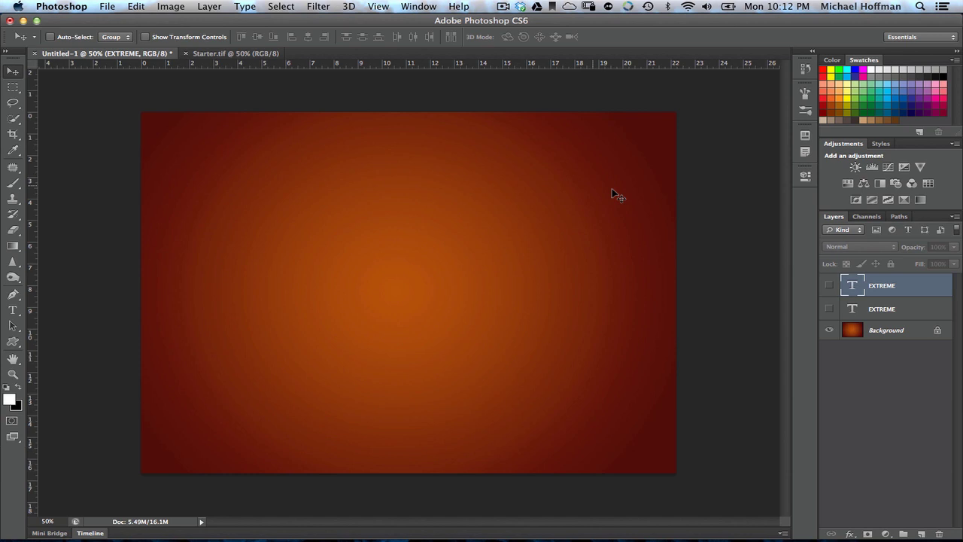
# - Show the huge EXTREME text layer and delete the small EXTREME text layer
pyautogui.click(828, 286)
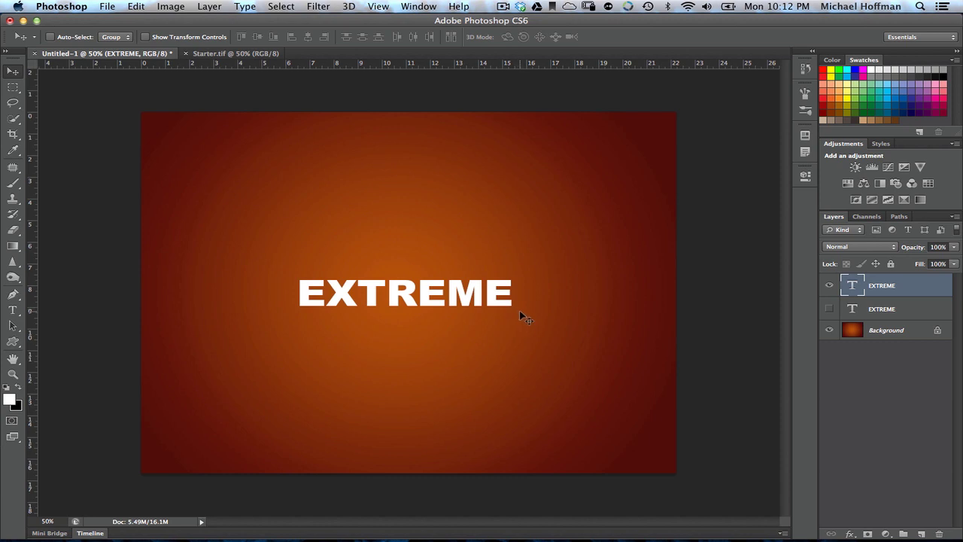
pyautogui.click(830, 286)
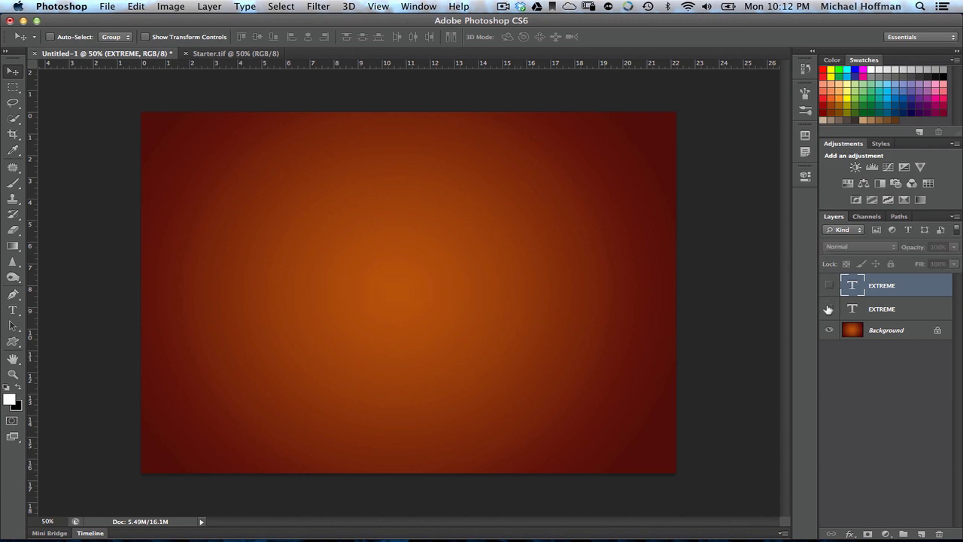
pyautogui.click(830, 309)
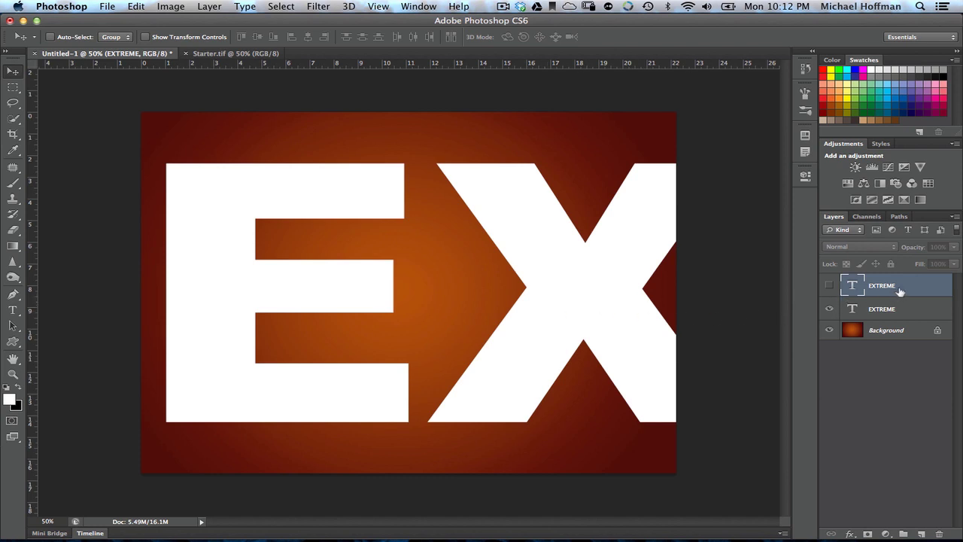
pyautogui.moveTo(901, 288); pyautogui.dragTo(938, 533)
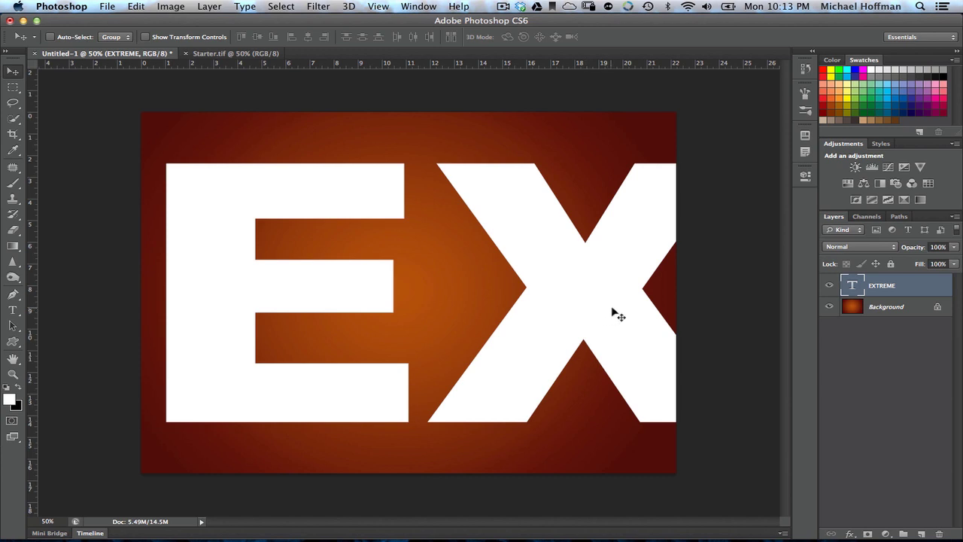
# - Slide the large EXTREME text so its white EX letters fill the frame
pyautogui.moveTo(622, 314); pyautogui.dragTo(331, 318)
pyautogui.moveTo(592, 318); pyautogui.dragTo(282, 311)
pyautogui.moveTo(574, 294); pyautogui.dragTo(384, 312)
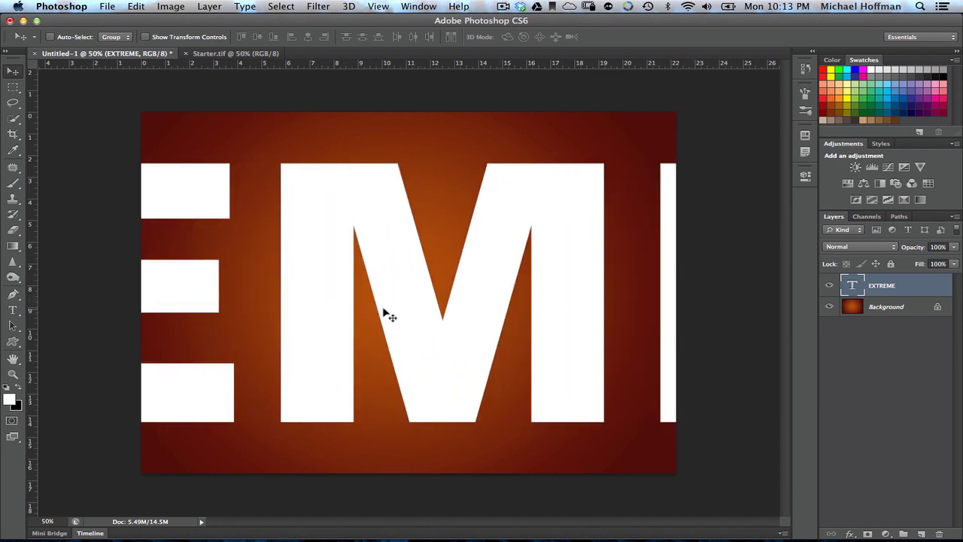
pyautogui.moveTo(522, 300)
pyautogui.mouseDown()
pyautogui.moveTo(338, 311)
pyautogui.moveTo(518, 301)
pyautogui.mouseUp()
pyautogui.moveTo(370, 323); pyautogui.dragTo(636, 325)
pyautogui.moveTo(276, 326); pyautogui.dragTo(489, 340)
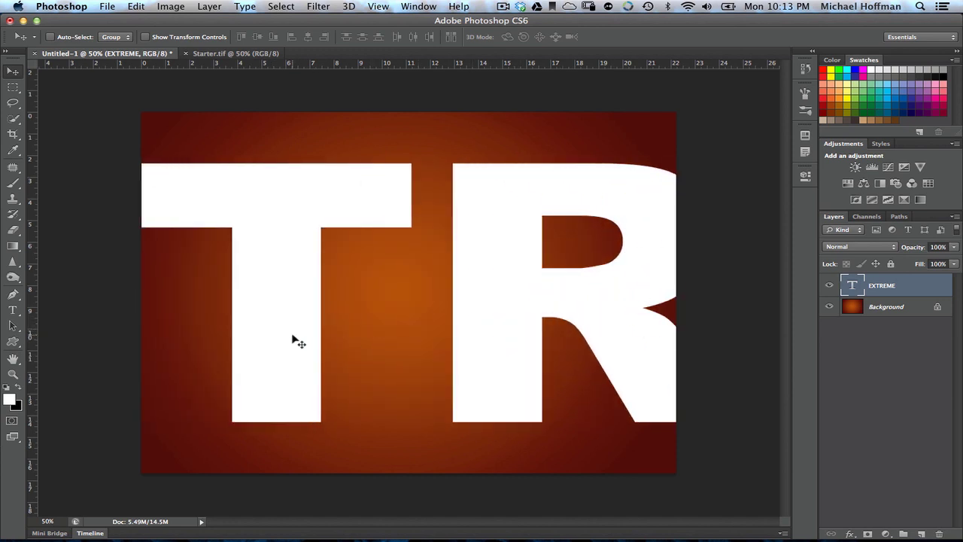
pyautogui.moveTo(293, 341); pyautogui.dragTo(518, 362)
pyautogui.moveTo(339, 349); pyautogui.dragTo(527, 361)
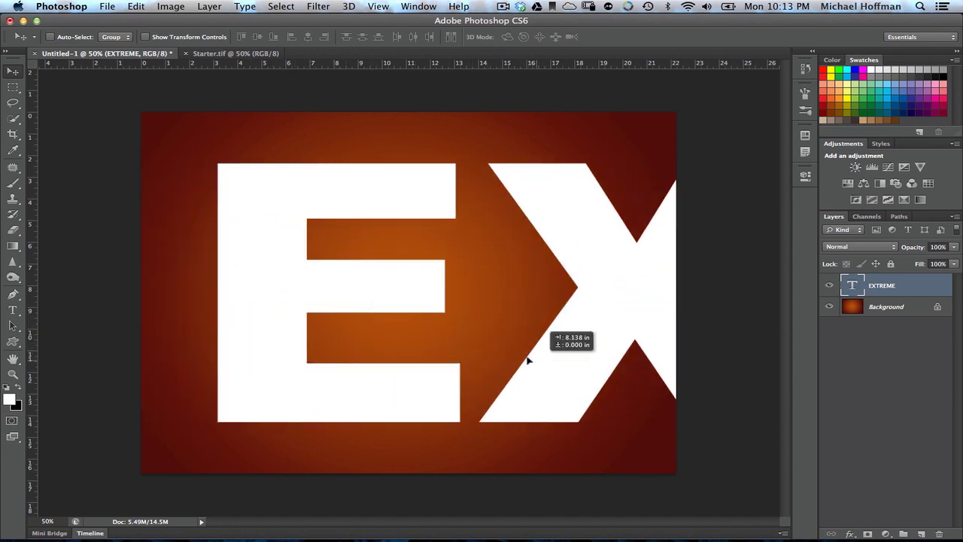
pyautogui.moveTo(311, 349); pyautogui.dragTo(263, 348)
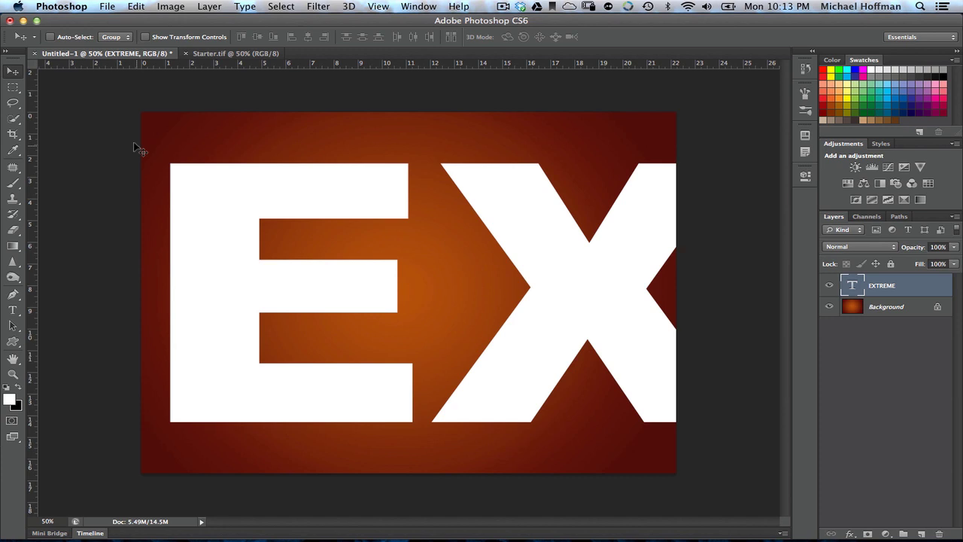
# - Place MVI_2254.MOV above the EXTREME text and commit it at 83.32%
pyautogui.click(108, 7)
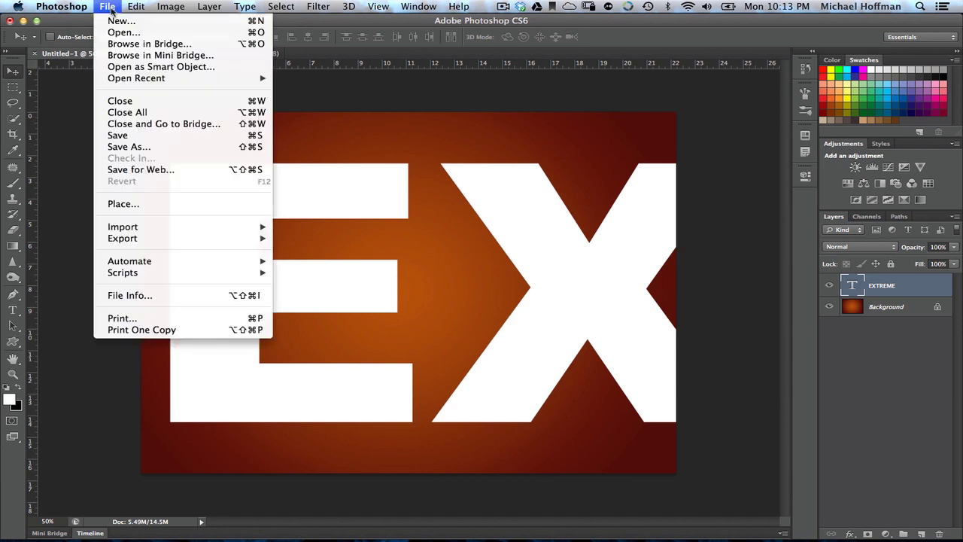
pyautogui.click(110, 8)
pyautogui.click(110, 8)
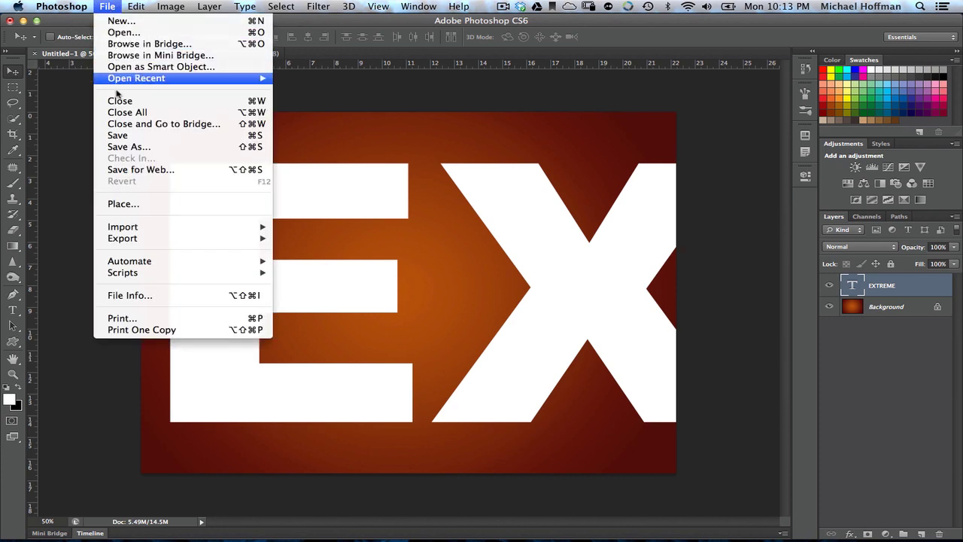
pyautogui.click(135, 203)
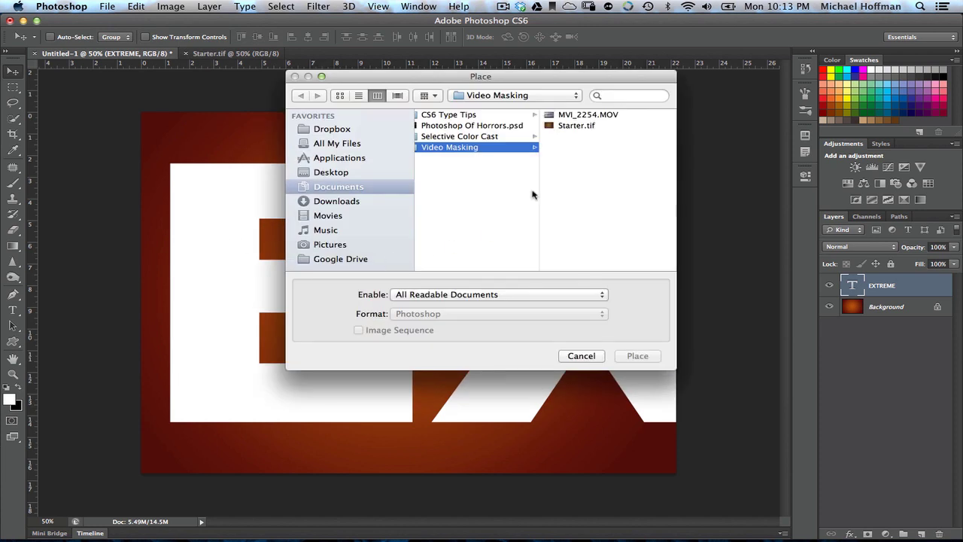
pyautogui.click(576, 117)
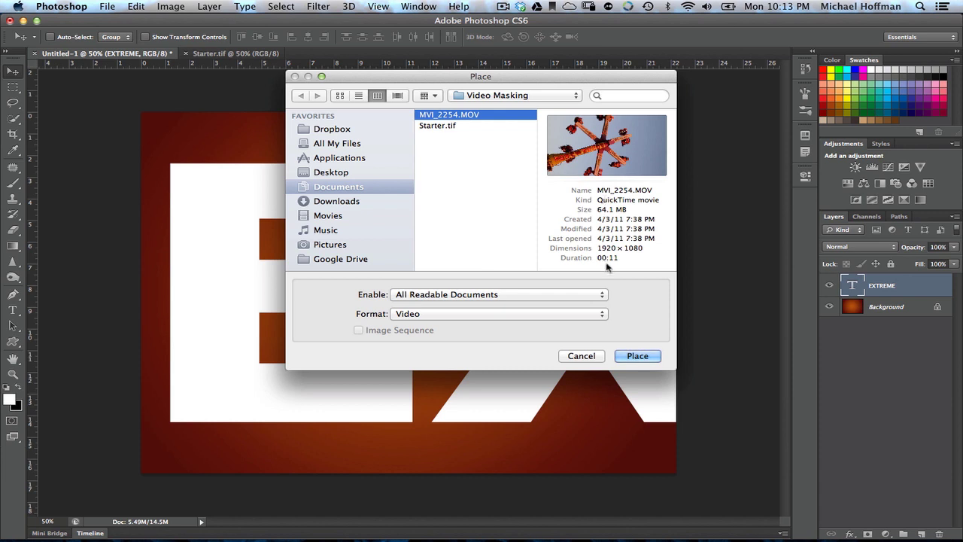
pyautogui.click(639, 357)
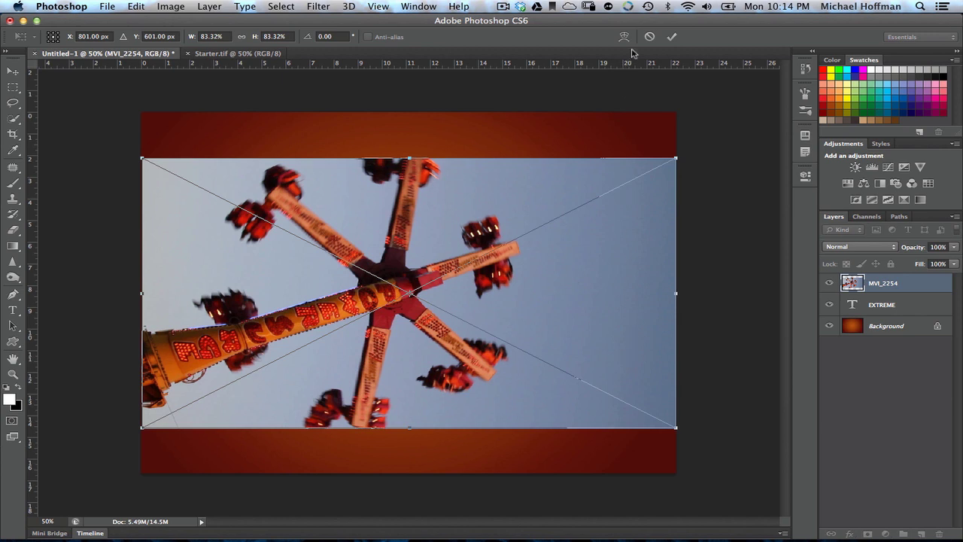
pyautogui.click(672, 39)
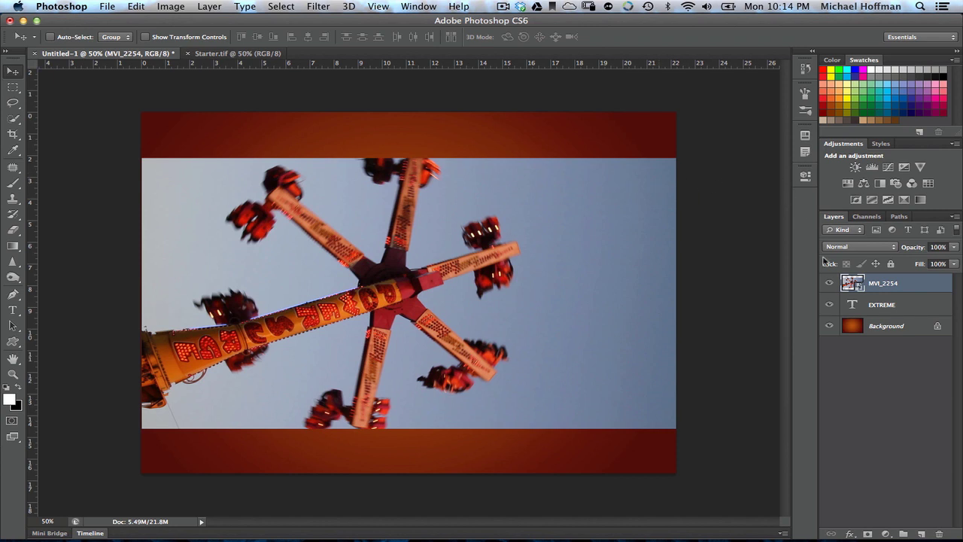
# - Clip the MVI_2254 video layer to the EXTREME text layer beneath it
pyautogui.click(830, 283)
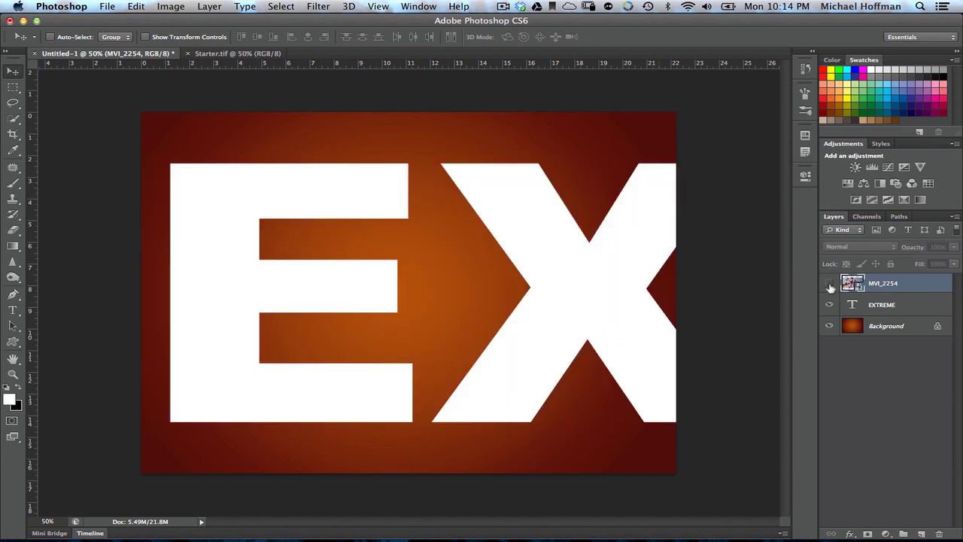
pyautogui.click(830, 283)
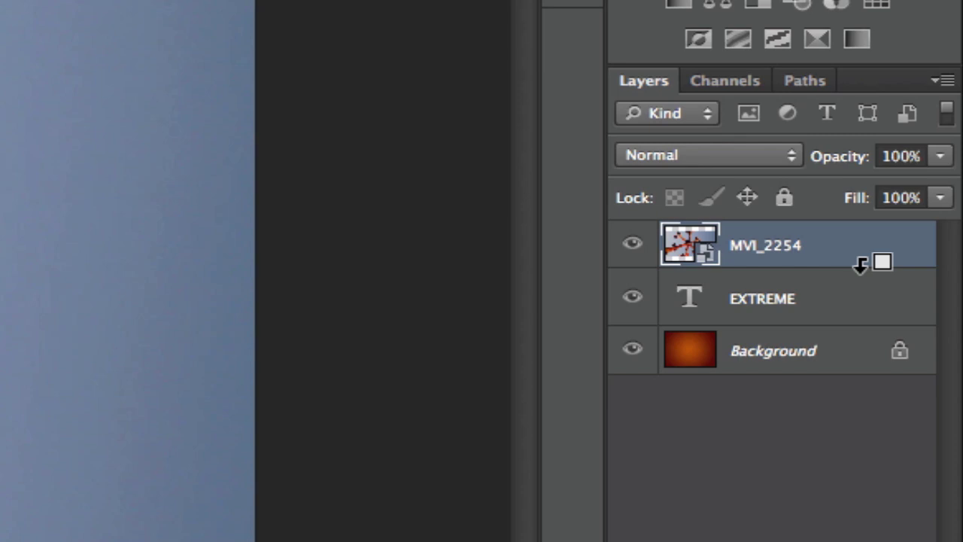
pyautogui.keyDown('alt'); pyautogui.click(863, 261); pyautogui.keyUp('alt')
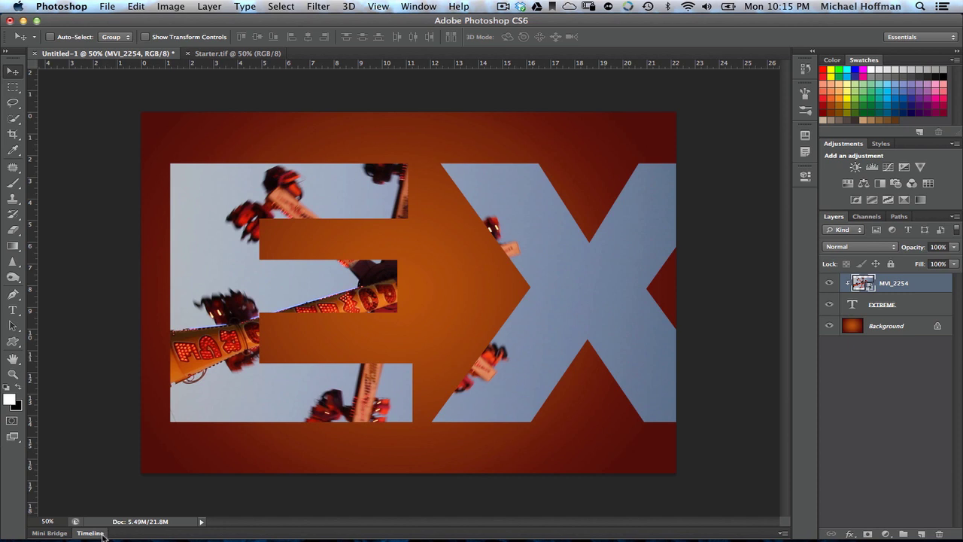
# - Create a video timeline and stretch the EXTREME clip to the video's ten-second length
pyautogui.click(100, 532)
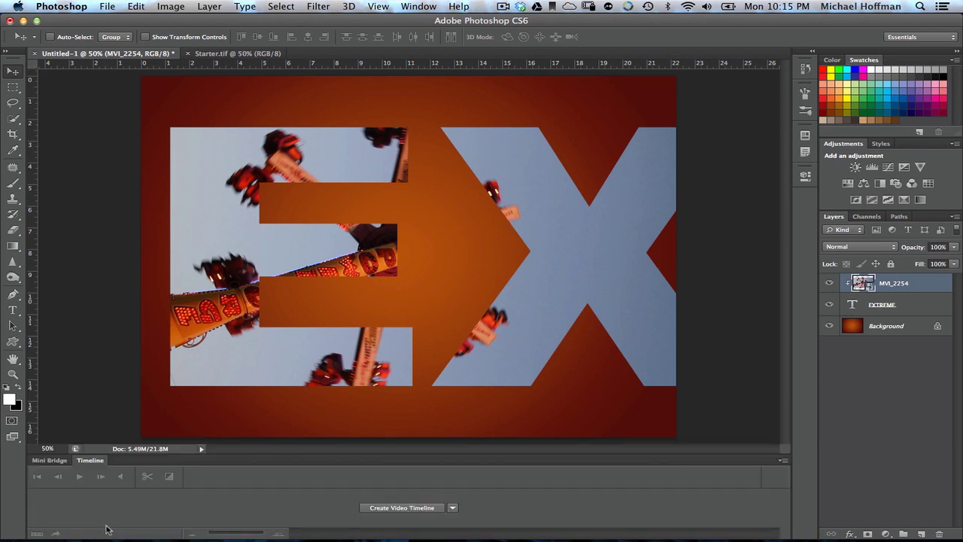
pyautogui.click(421, 510)
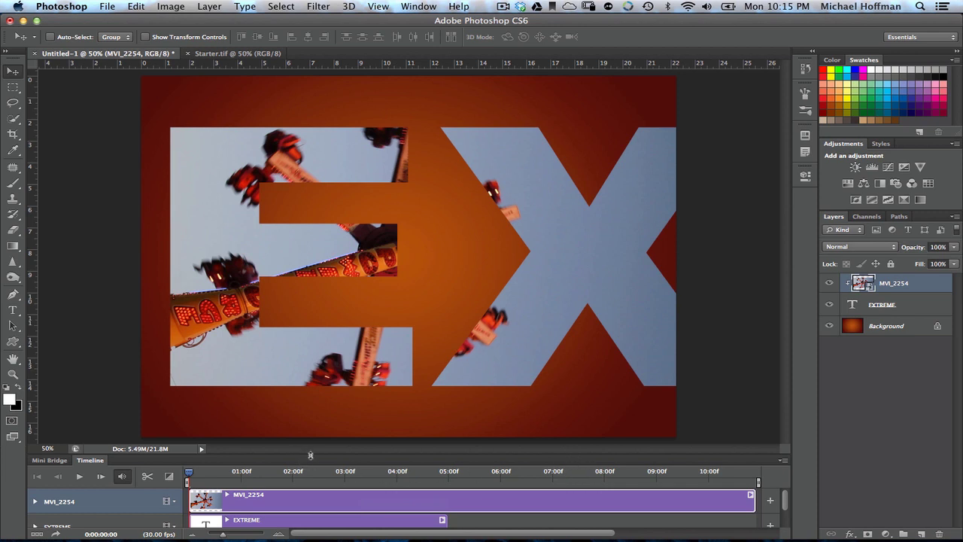
pyautogui.moveTo(309, 455); pyautogui.dragTo(310, 397)
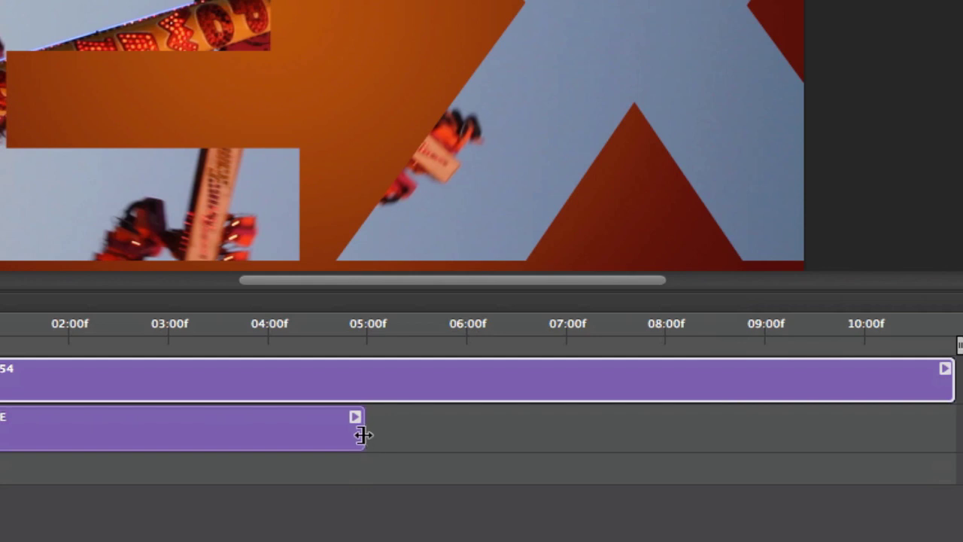
pyautogui.moveTo(362, 434); pyautogui.dragTo(947, 431)
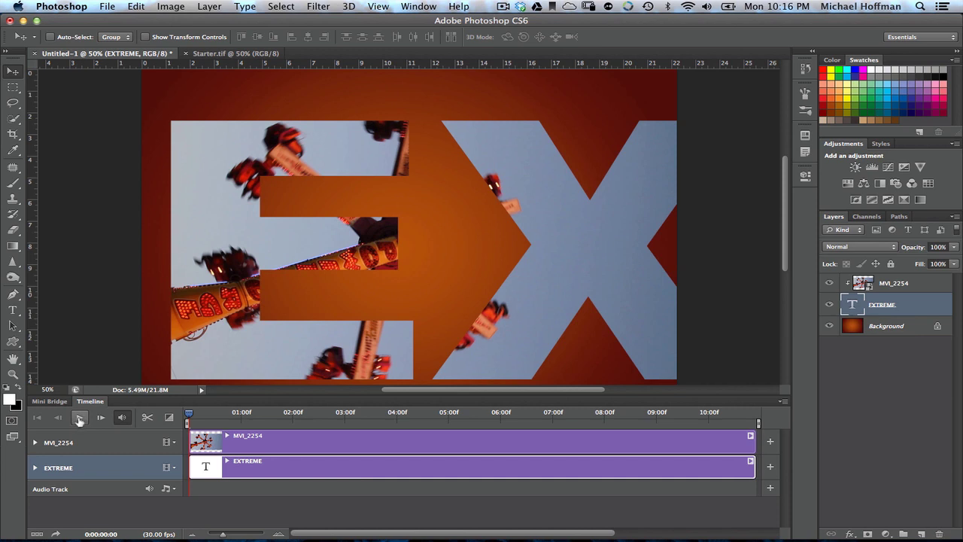
# - Play the clipped video through to 0:00:10:27 and check its Motion setting (No Motion)
pyautogui.click(80, 420)
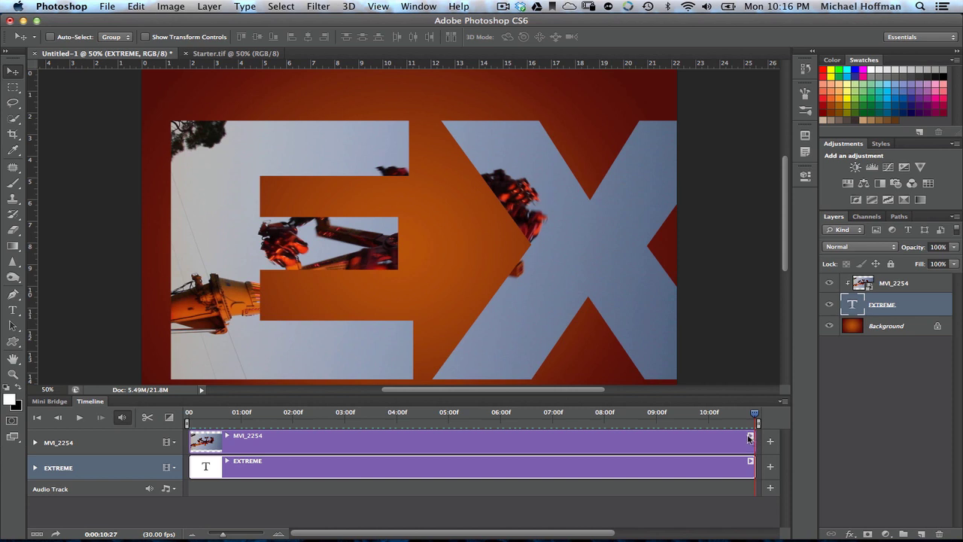
pyautogui.click(749, 438)
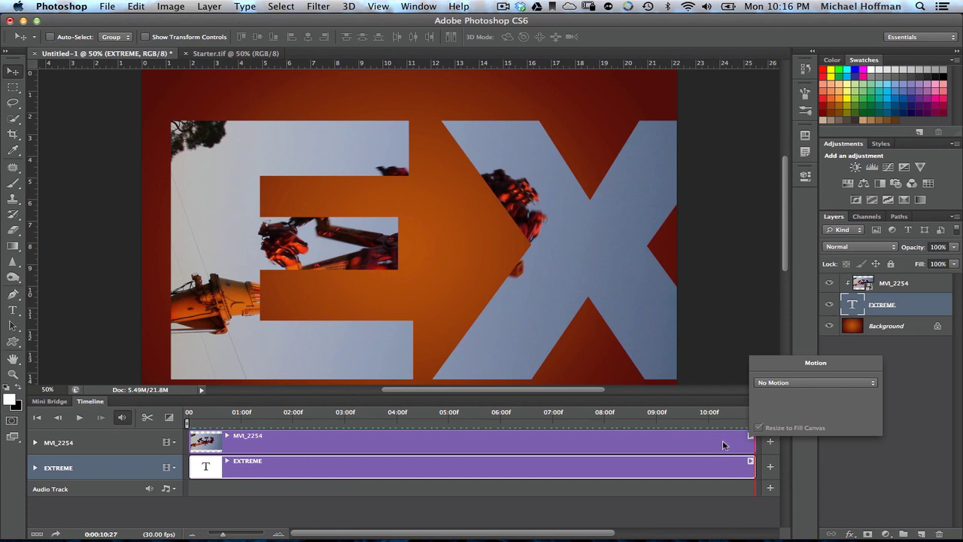
pyautogui.click(723, 440)
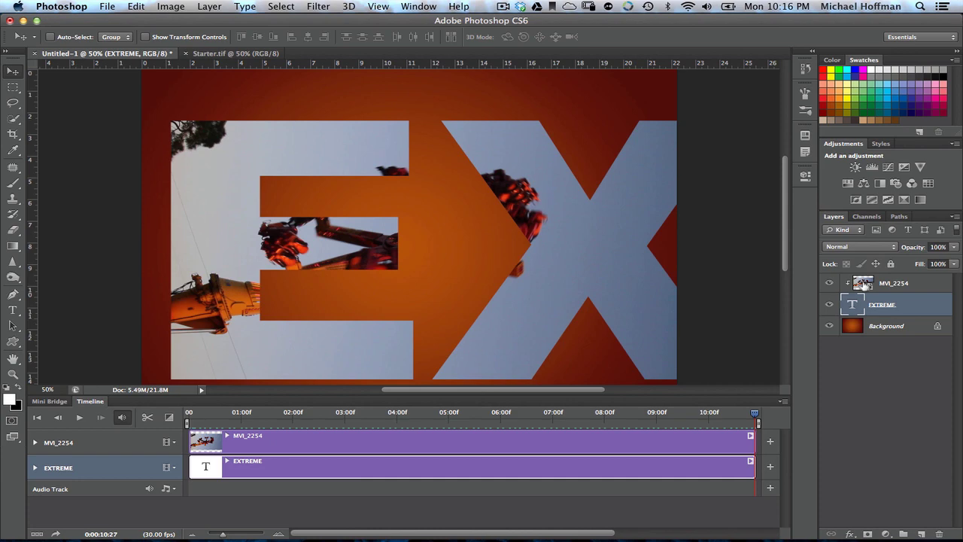
# - Open the MVI_2254 smart object as MVI_2254.psb, keeping its embedded colour profile
pyautogui.doubleClick(863, 284)
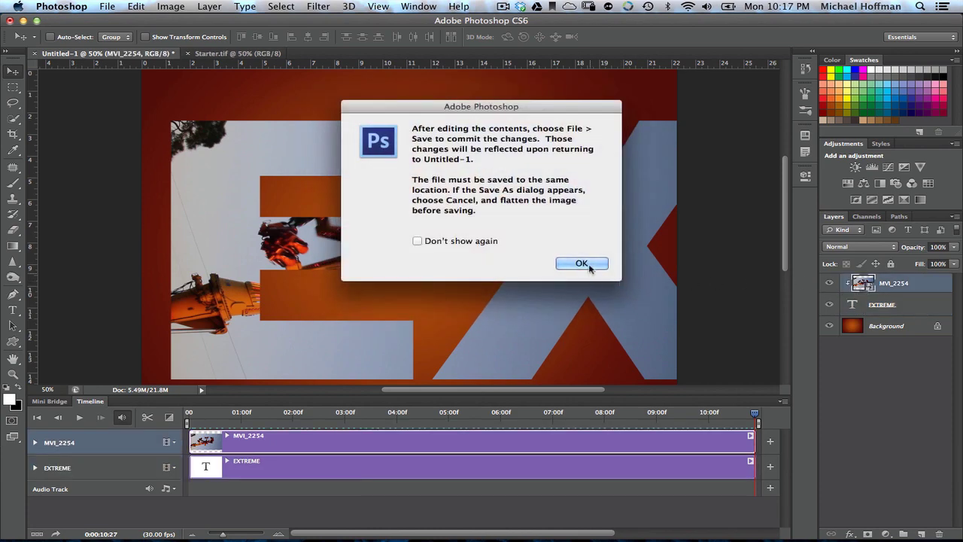
pyautogui.click(589, 265)
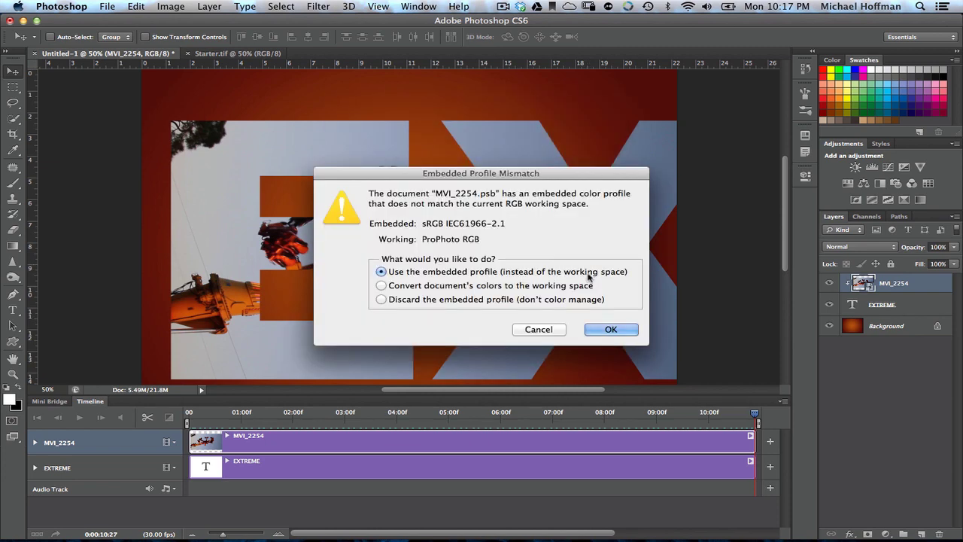
pyautogui.click(610, 329)
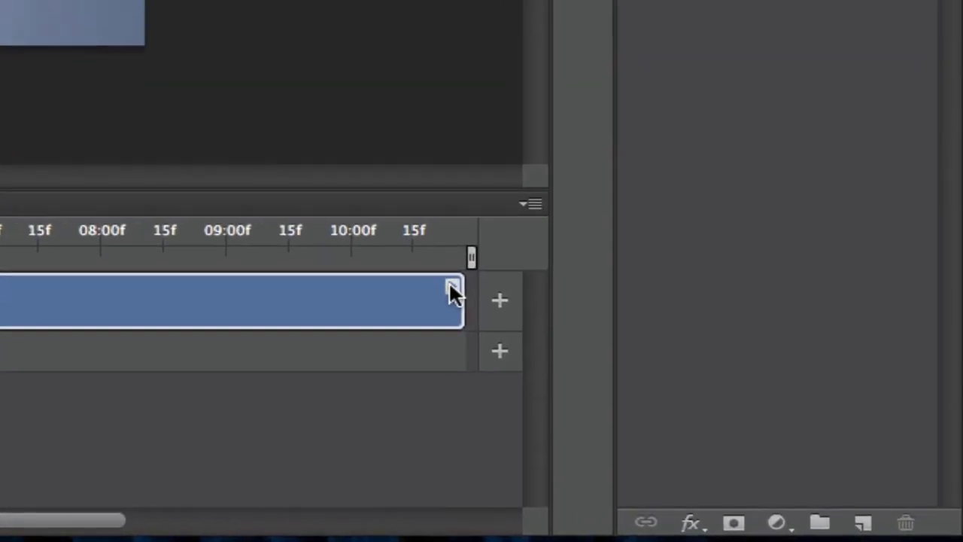
# - Enable Mute Audio for the ride clip in MVI_2254.psb
pyautogui.click(433, 278)
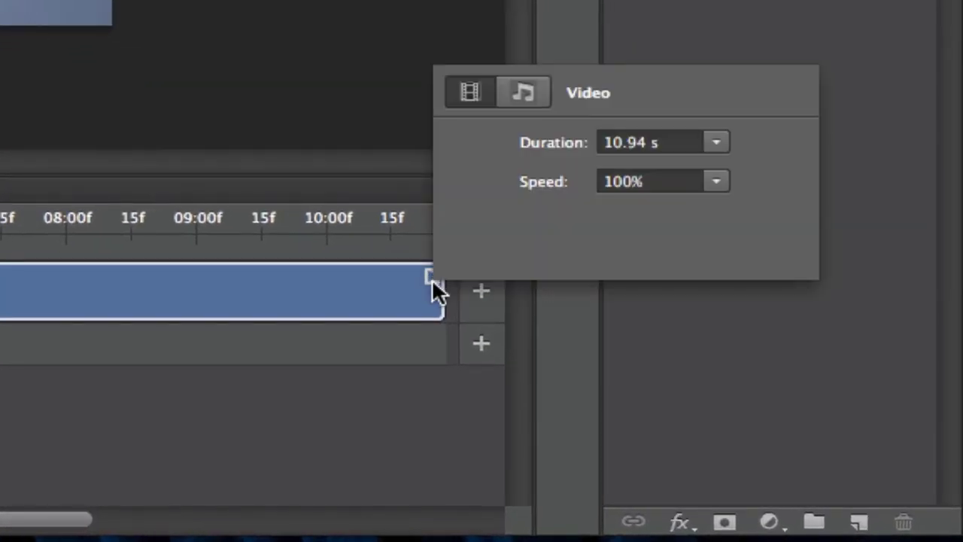
pyautogui.click(525, 92)
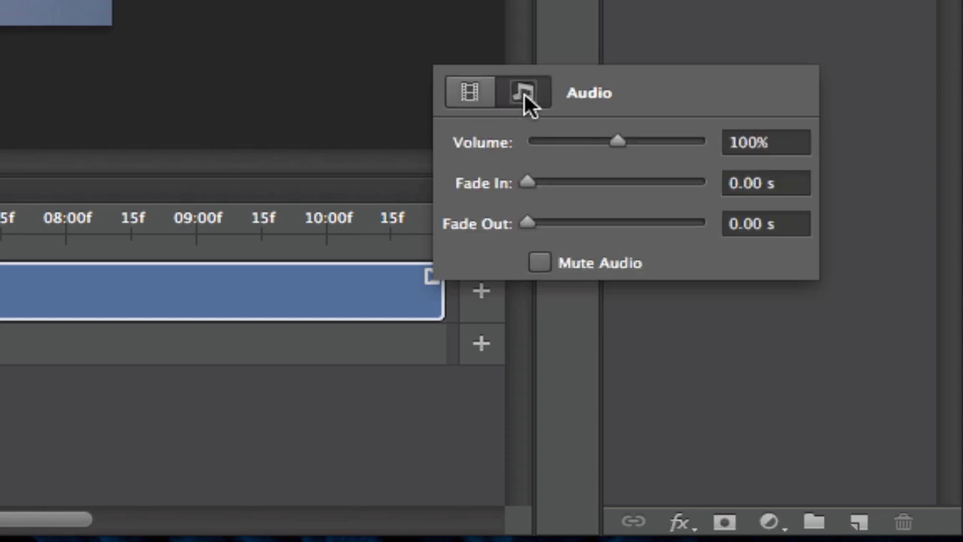
pyautogui.click(539, 262)
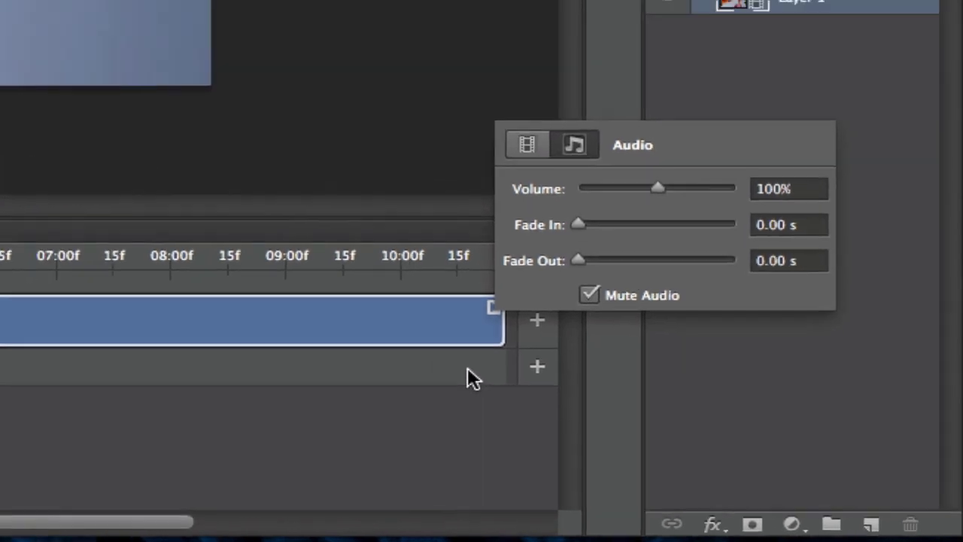
pyautogui.click(467, 376)
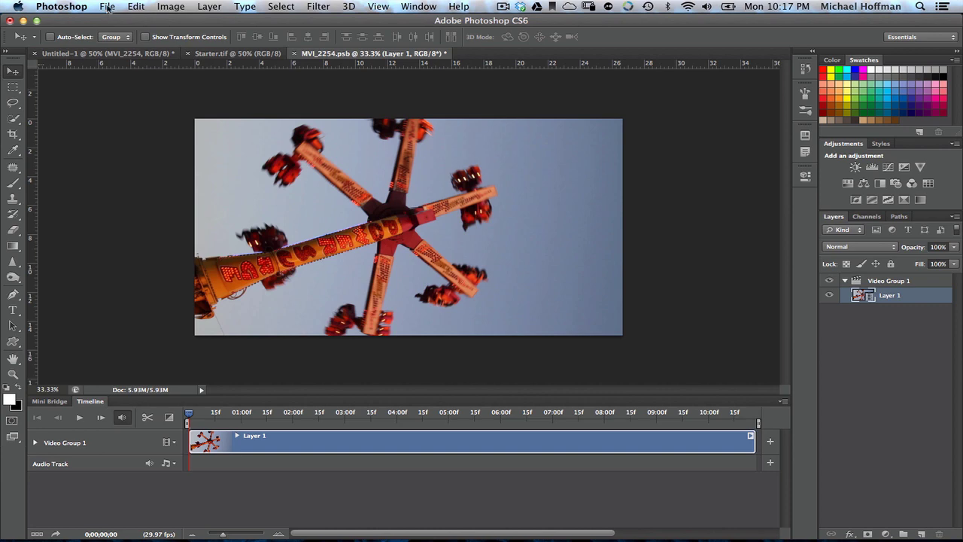
# - Save MVI_2254.psb and close it to return to Untitled-1
pyautogui.click(108, 7)
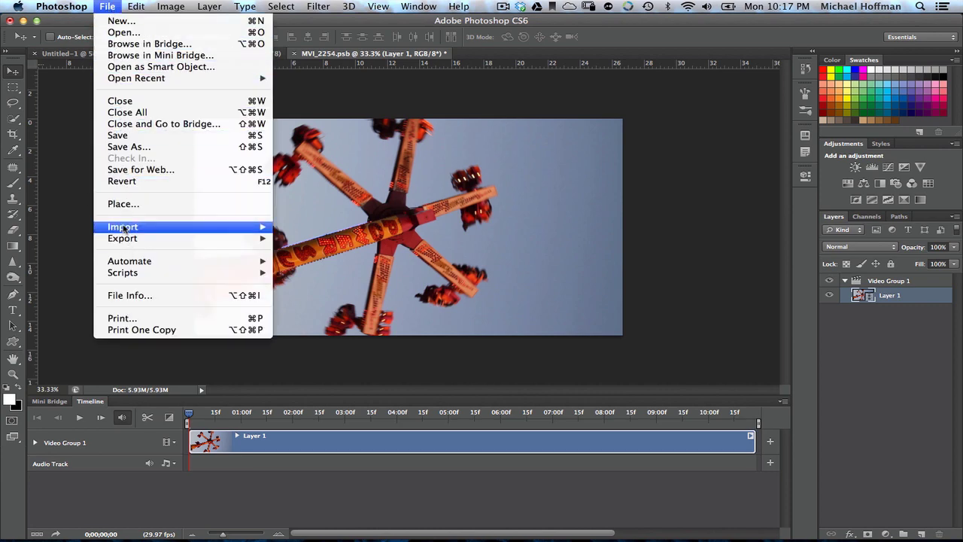
pyautogui.click(118, 136)
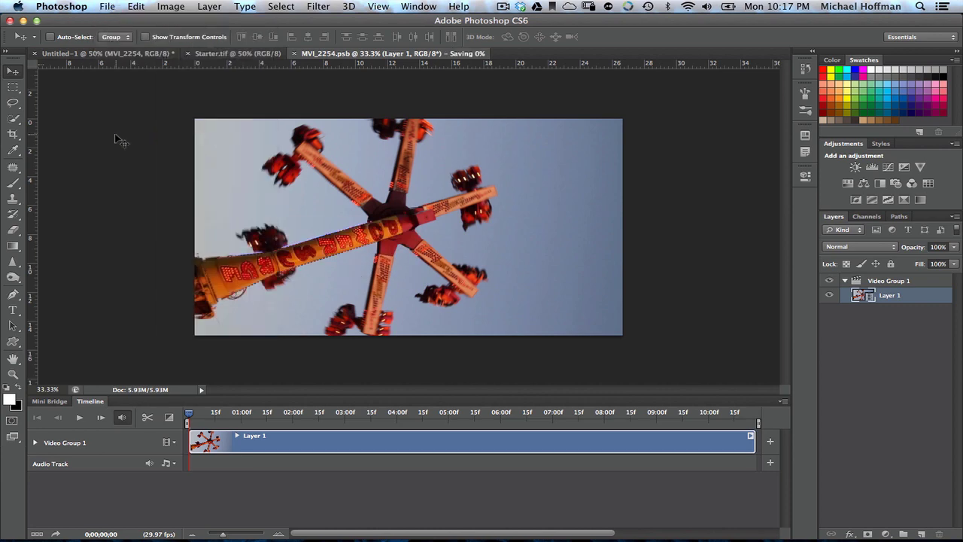
pyautogui.click(295, 55)
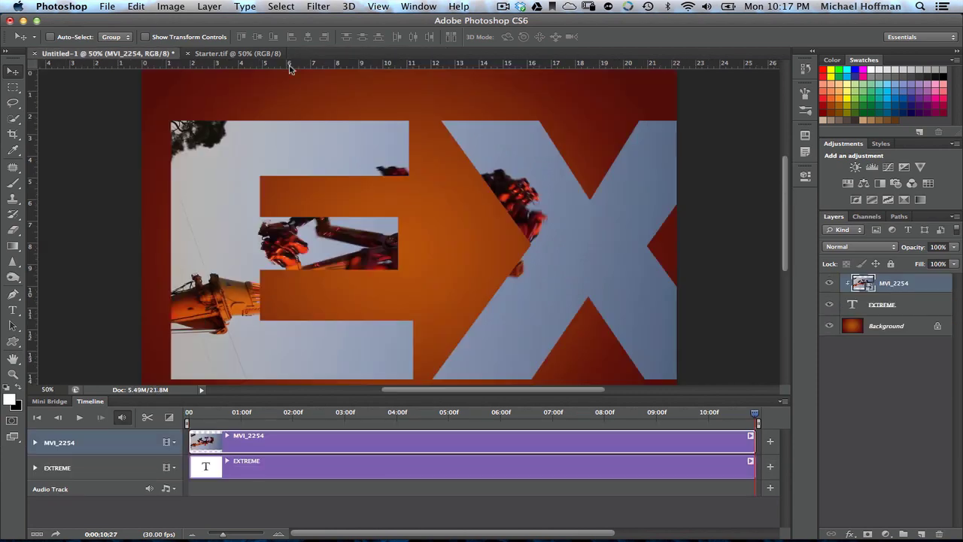
pyautogui.click(81, 419)
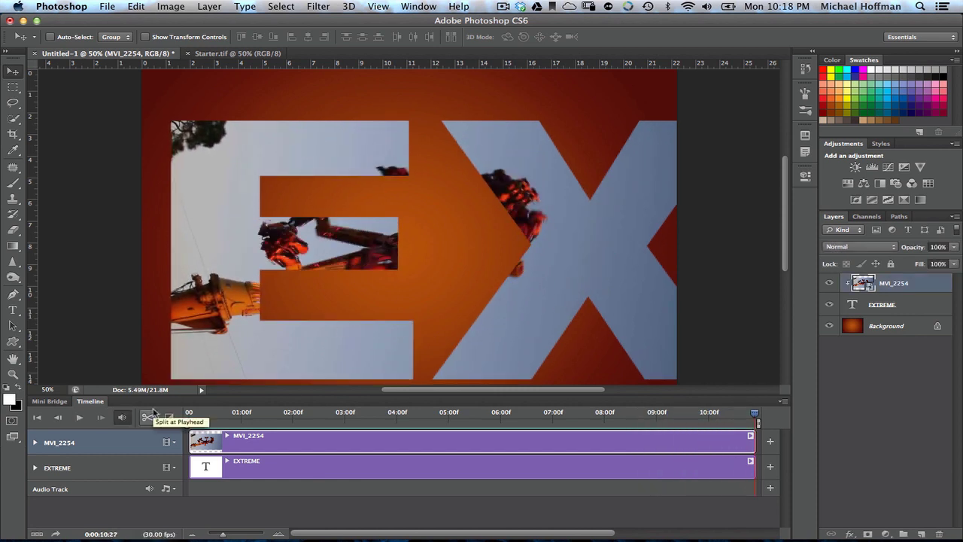
pyautogui.click(81, 419)
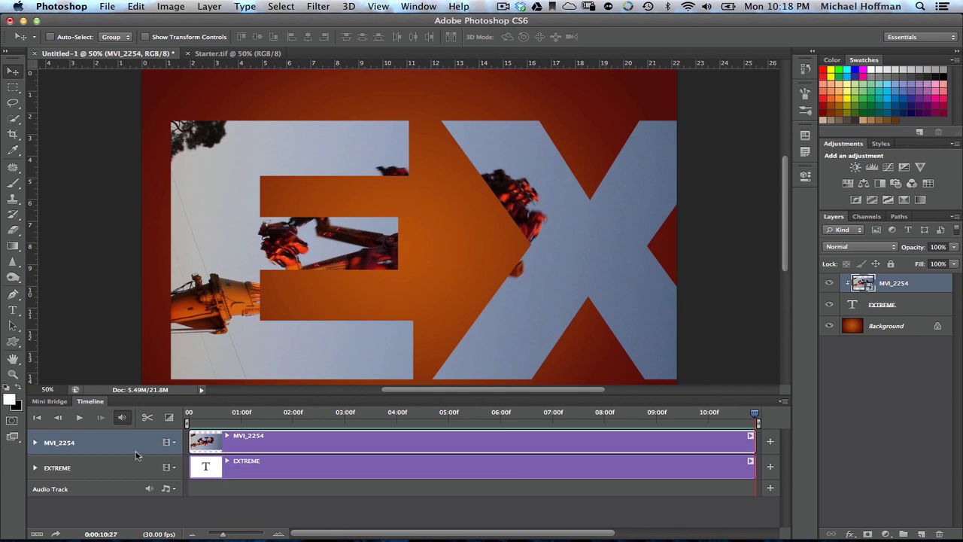
# - Expand the EXTREME track's properties and return the playhead to 0:00:00:00
pyautogui.click(88, 476)
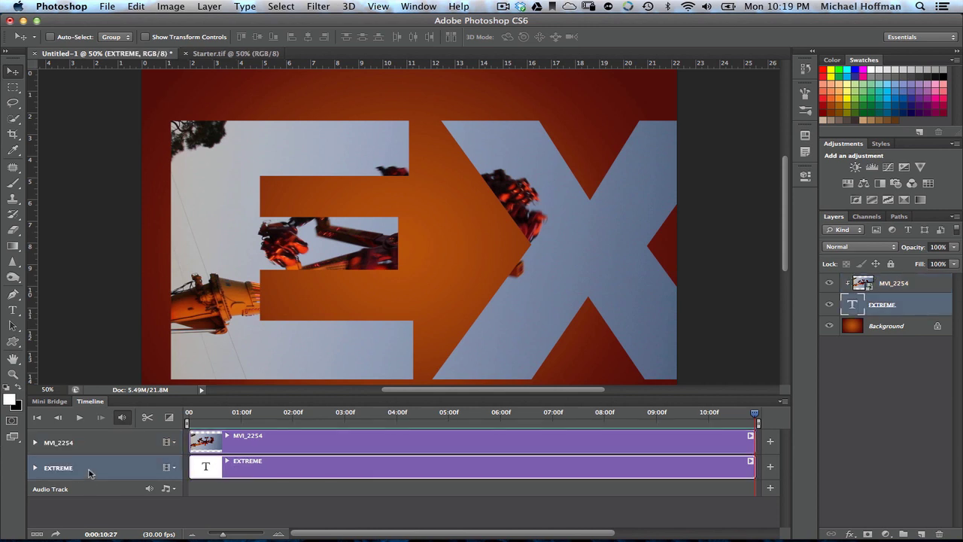
pyautogui.click(35, 468)
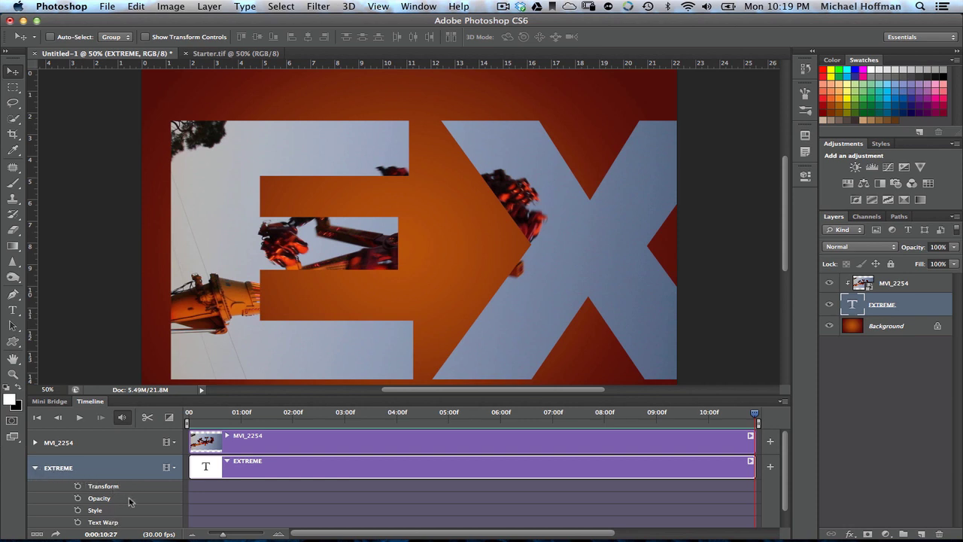
pyautogui.click(61, 419)
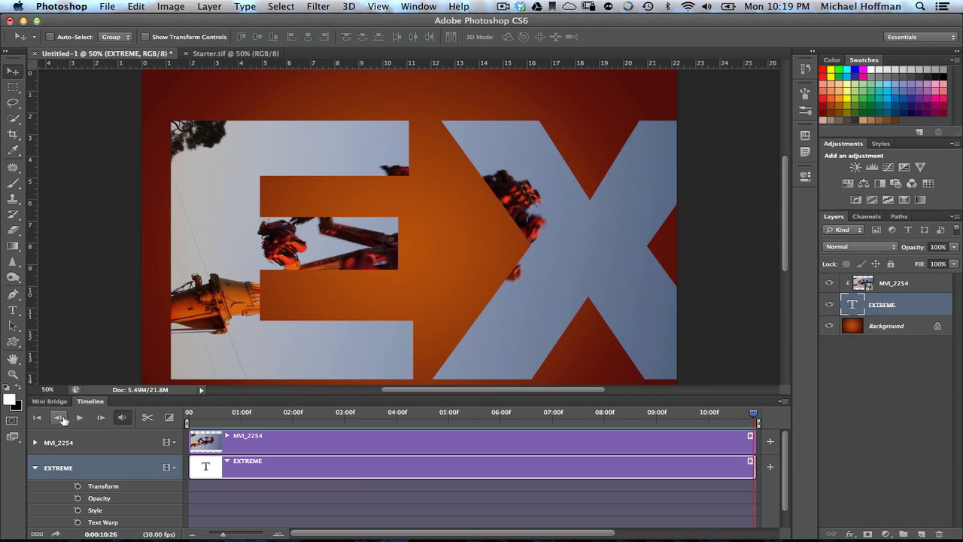
pyautogui.click(37, 418)
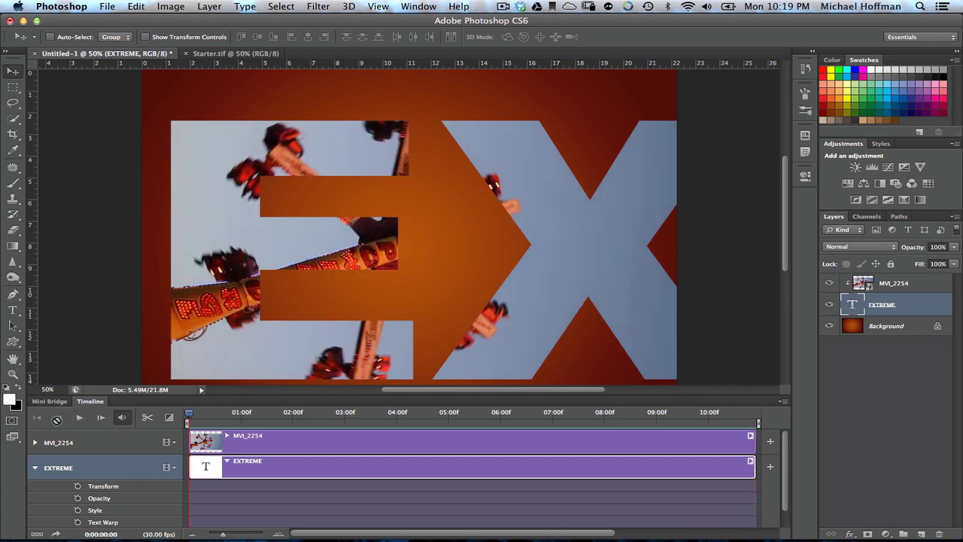
# - Add EXTREME Transform keyframes at the first frame and at 0:00:10:27
pyautogui.click(78, 489)
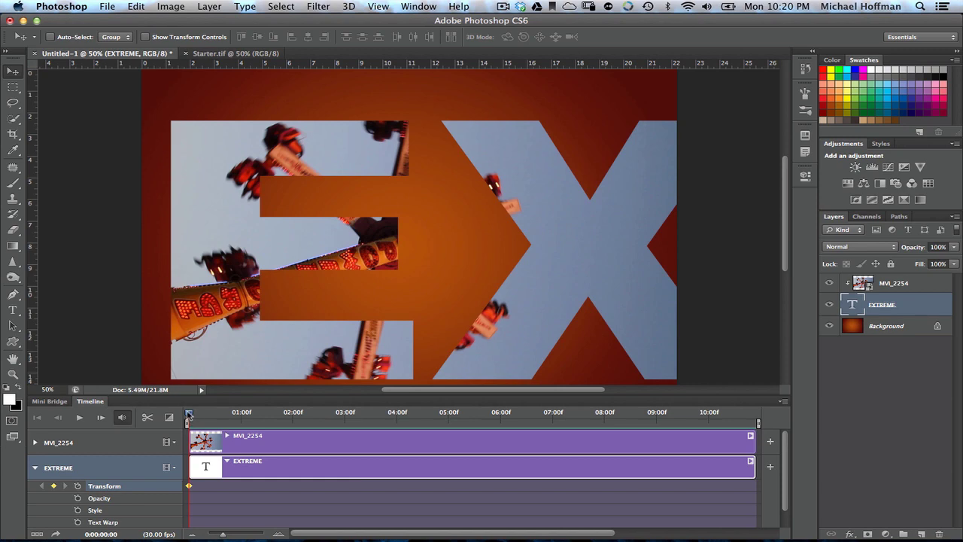
pyautogui.moveTo(189, 415); pyautogui.dragTo(756, 408)
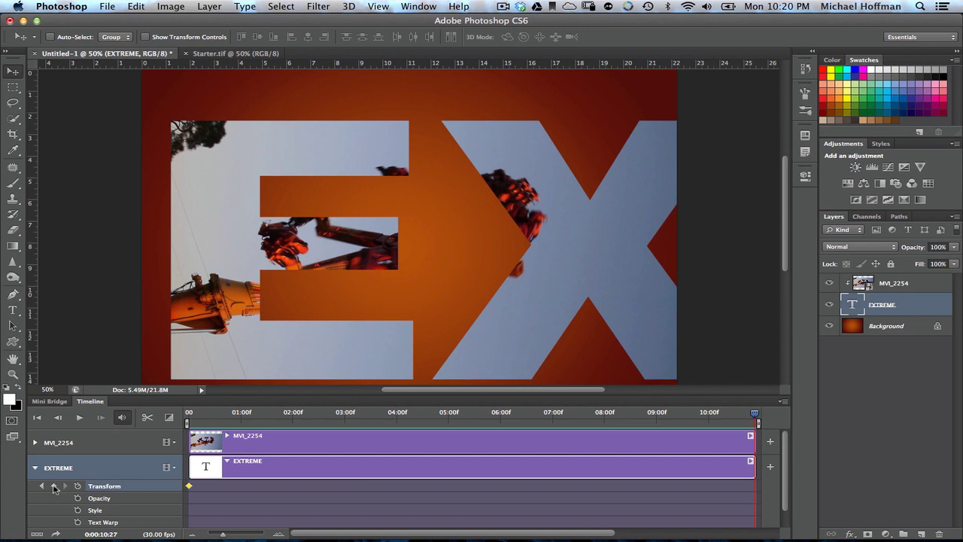
pyautogui.click(53, 490)
pyautogui.click(37, 417)
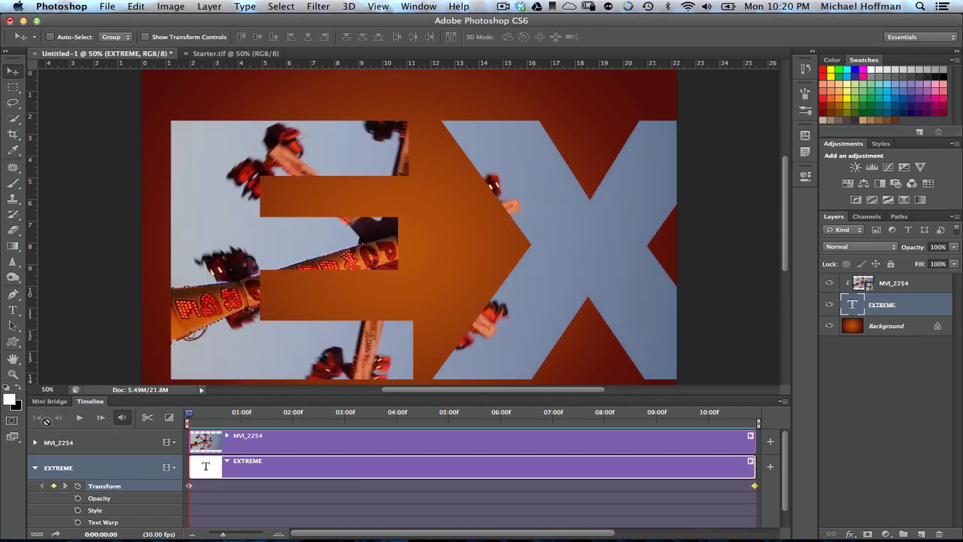
# - At the ending keyframe, shift the EXTREME text far left so ME fills the frame, then return to frame one
pyautogui.click(66, 487)
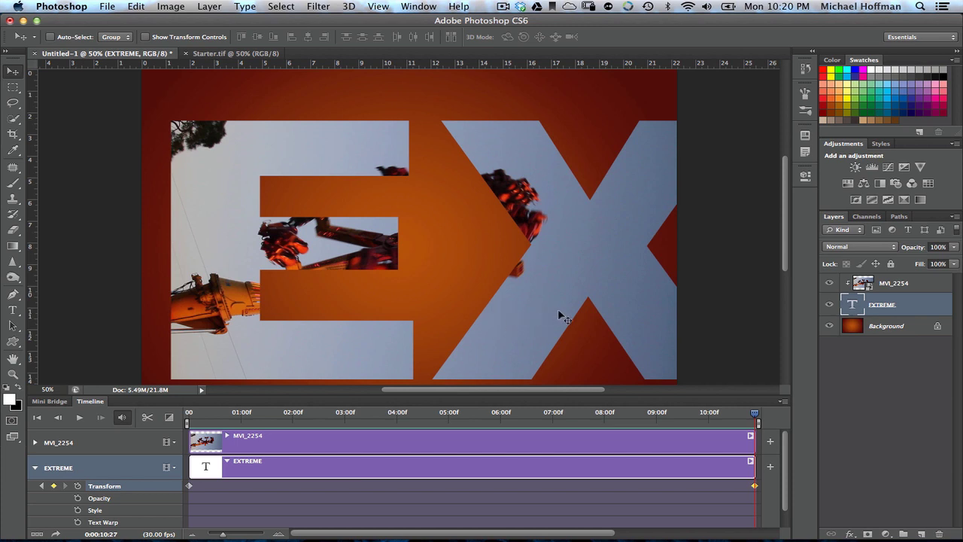
pyautogui.moveTo(640, 296); pyautogui.dragTo(376, 267)
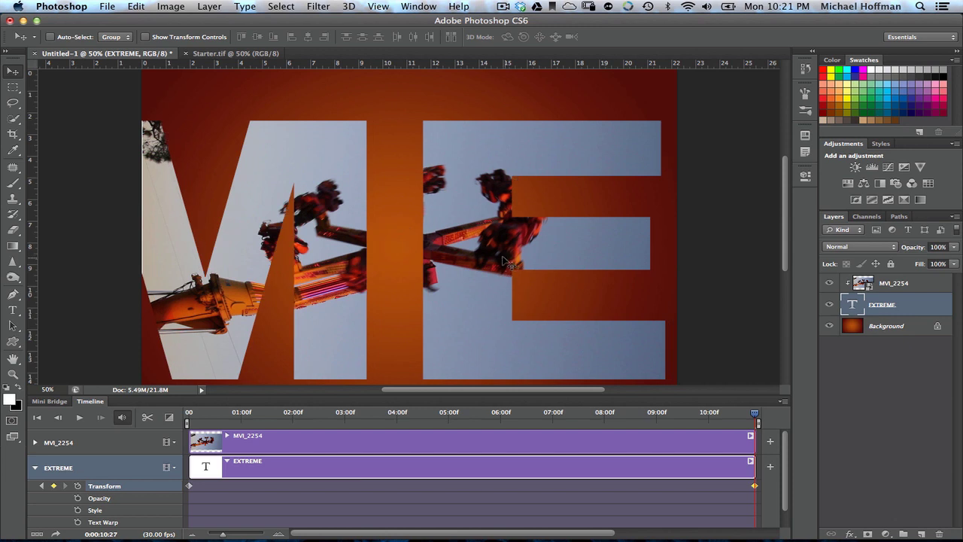
pyautogui.moveTo(506, 266); pyautogui.dragTo(497, 274)
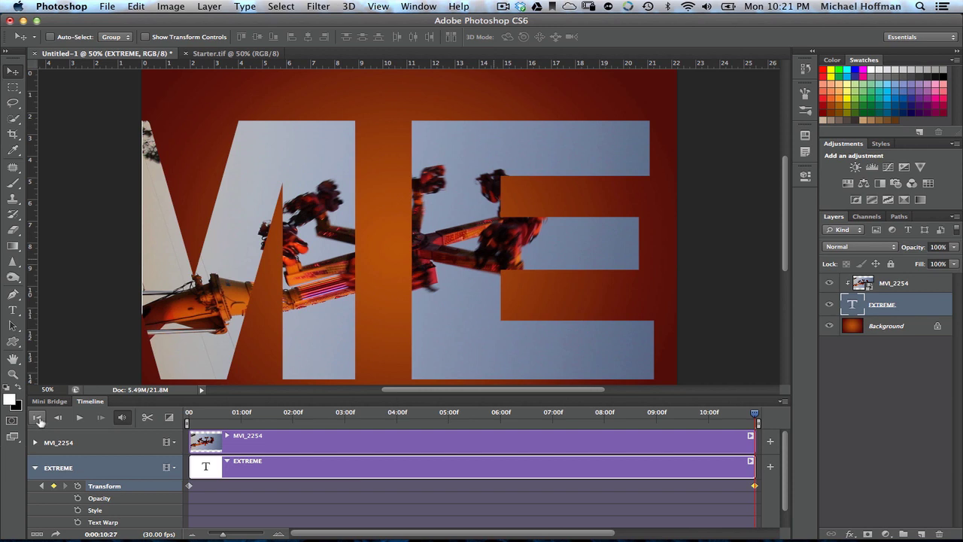
pyautogui.click(37, 419)
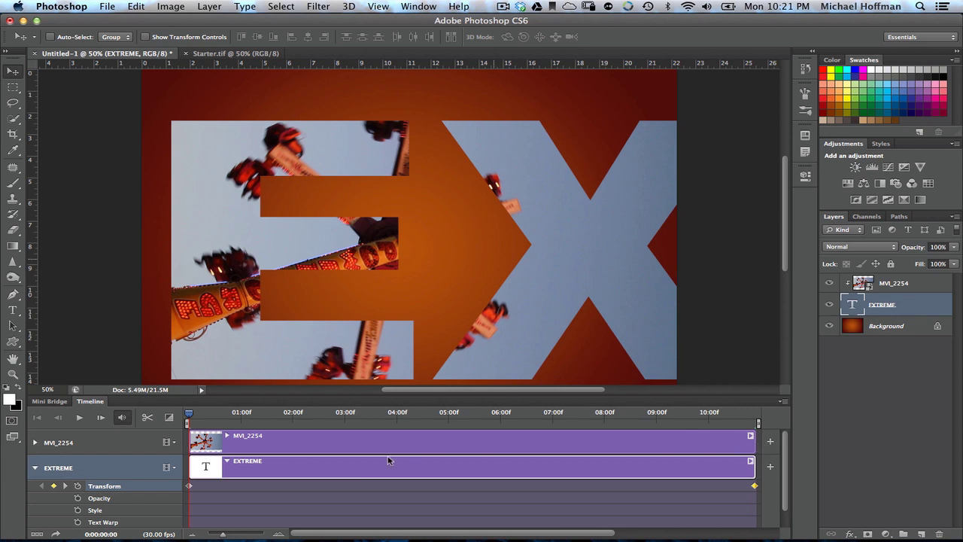
pyautogui.click(79, 418)
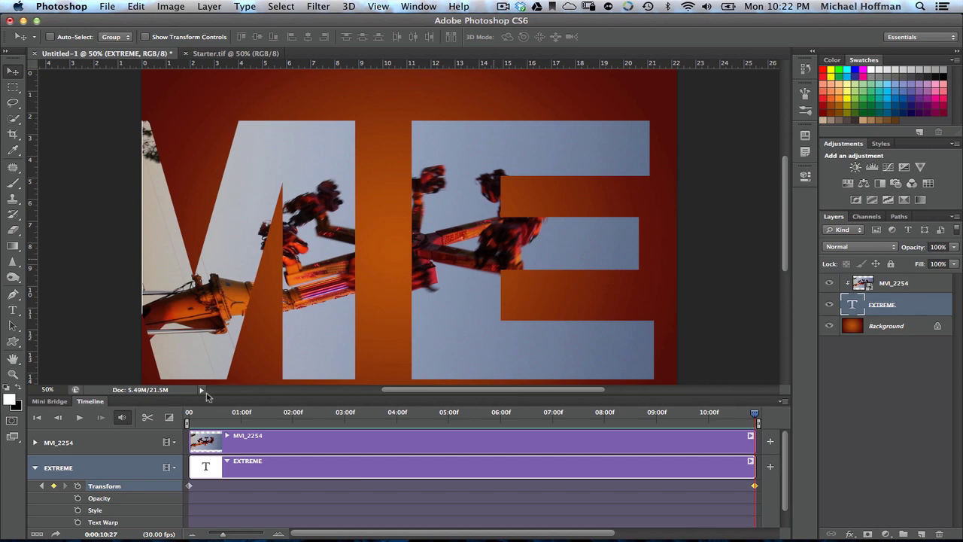
pyautogui.click(79, 419)
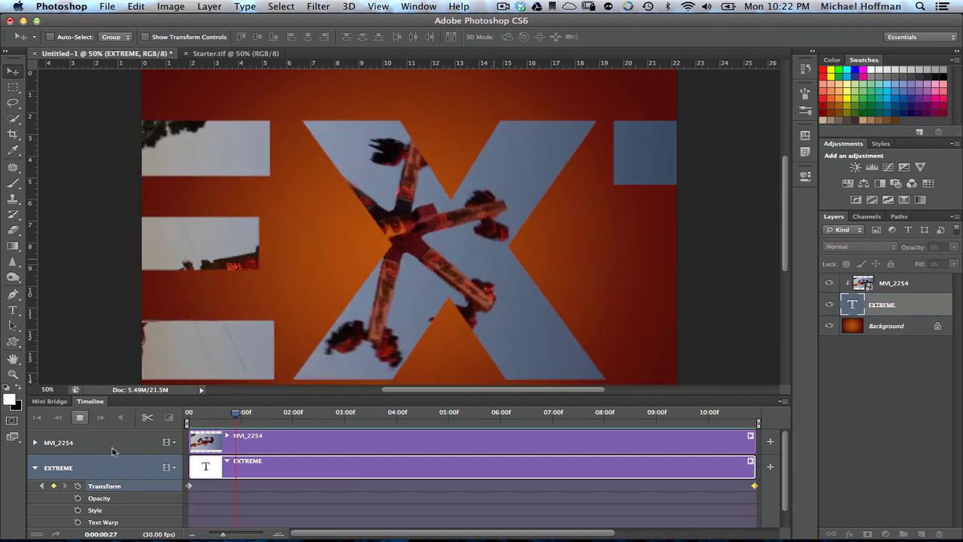